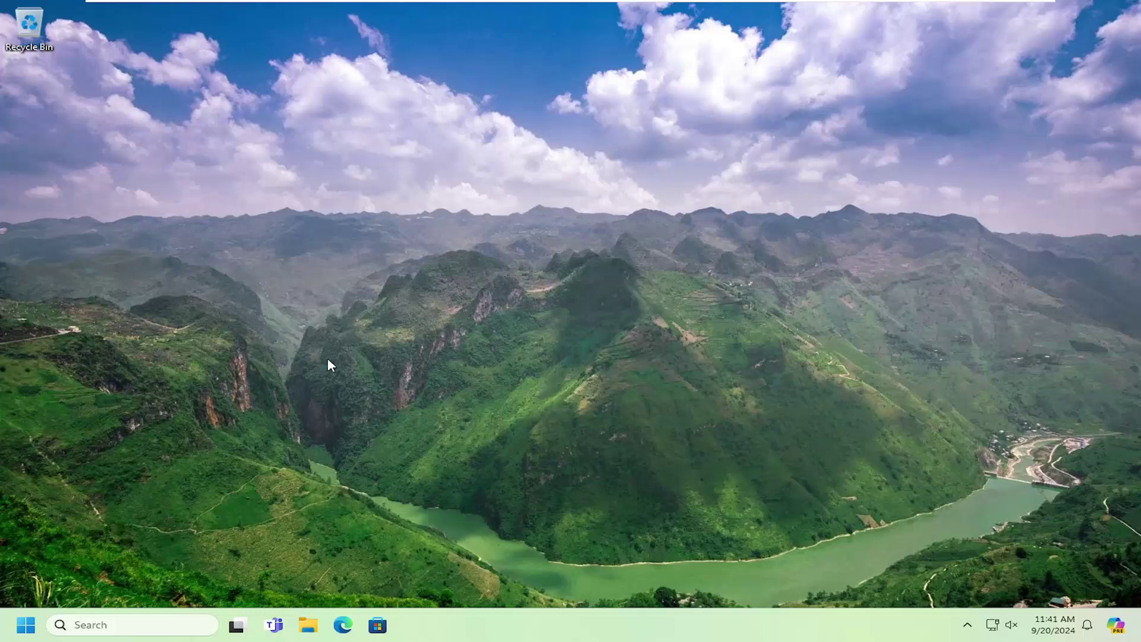
Run Disk Cleanup on drive C: and delete the checked temporary file categories, about 173 MB.
{"action": "left_click", "coordinate": [26, 625]}
{"action": "type", "text": "disk"}
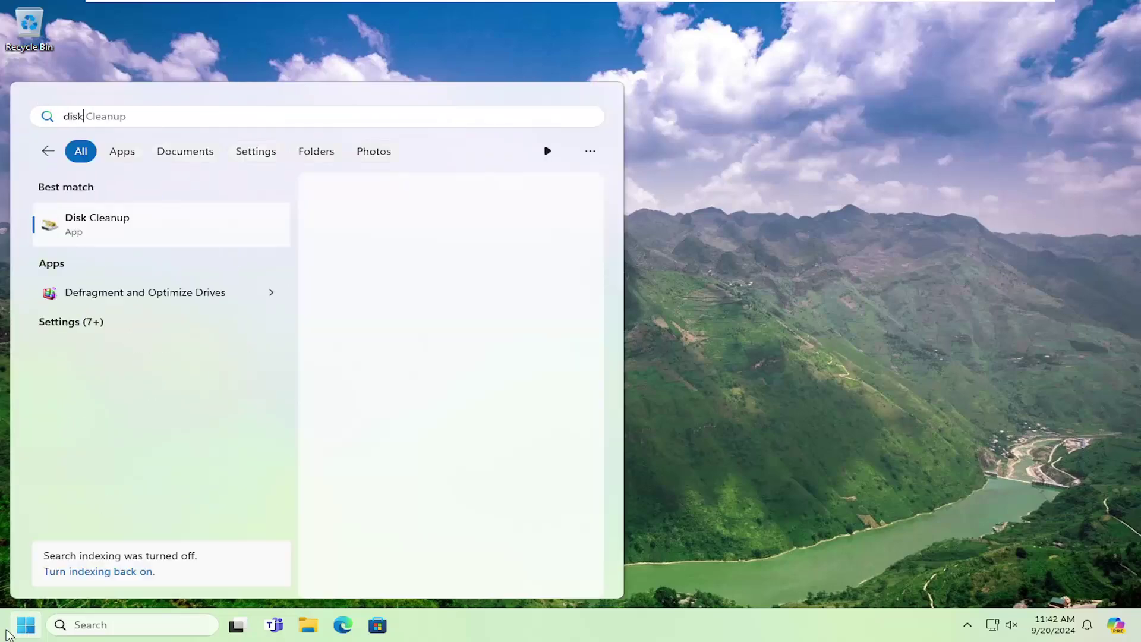
{"action": "type", "text": " clean"}
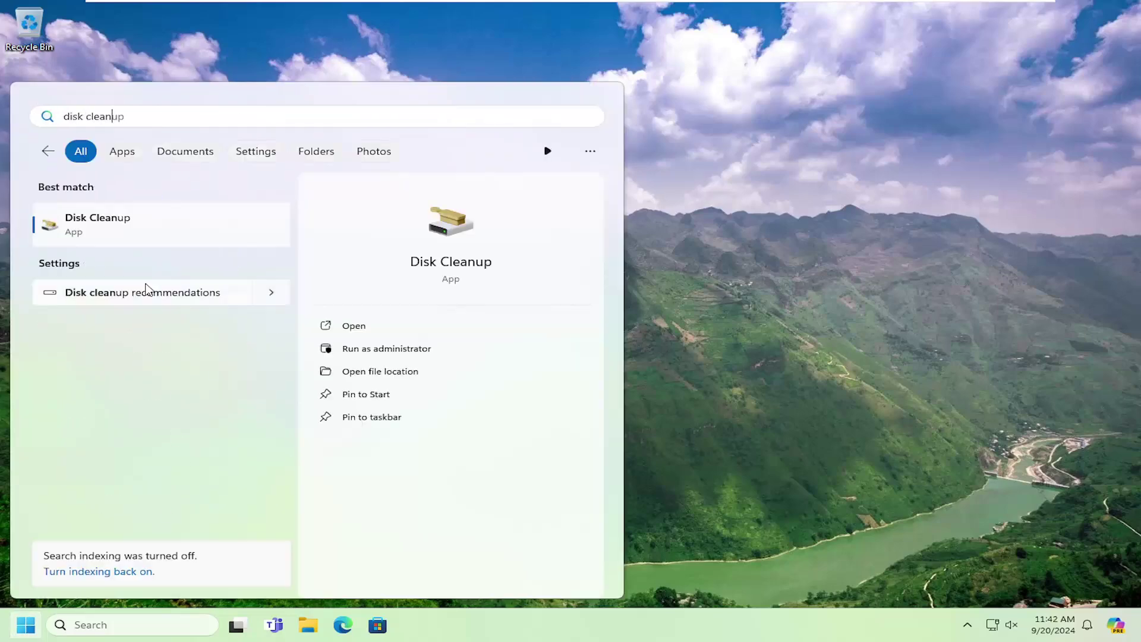
{"action": "left_click", "coordinate": [97, 229]}
{"action": "left_click_drag", "start_coordinate": [205, 47], "coordinate": [577, 150]}
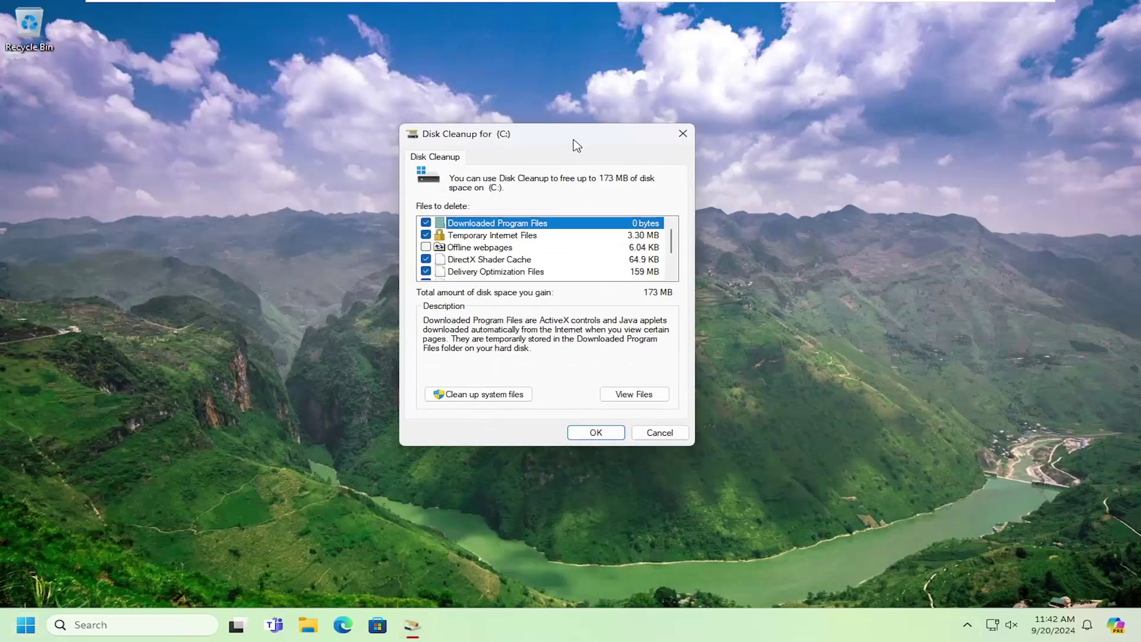
{"action": "scroll", "coordinate": [522, 268], "scroll_direction": "down", "scroll_amount": 1}
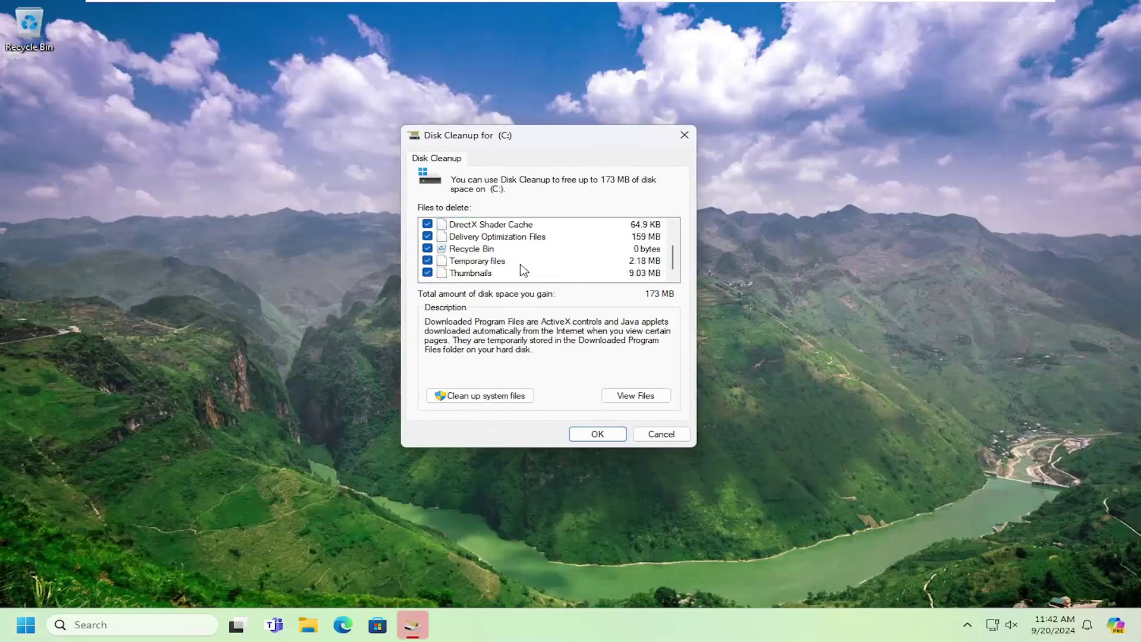
{"action": "left_click", "coordinate": [596, 434]}
{"action": "left_click", "coordinate": [594, 389]}
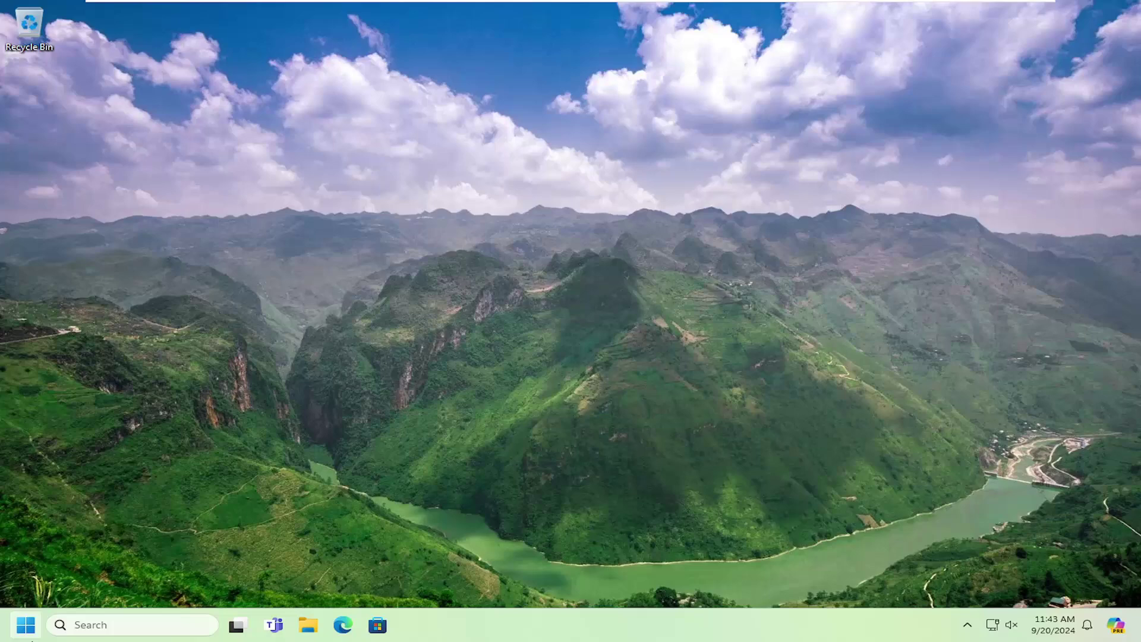
Relaunch Disk Cleanup and rescan C: with system files, finding 709 MB including Windows Update Cleanup.
{"action": "left_click", "coordinate": [23, 628]}
{"action": "type", "text": "disk"}
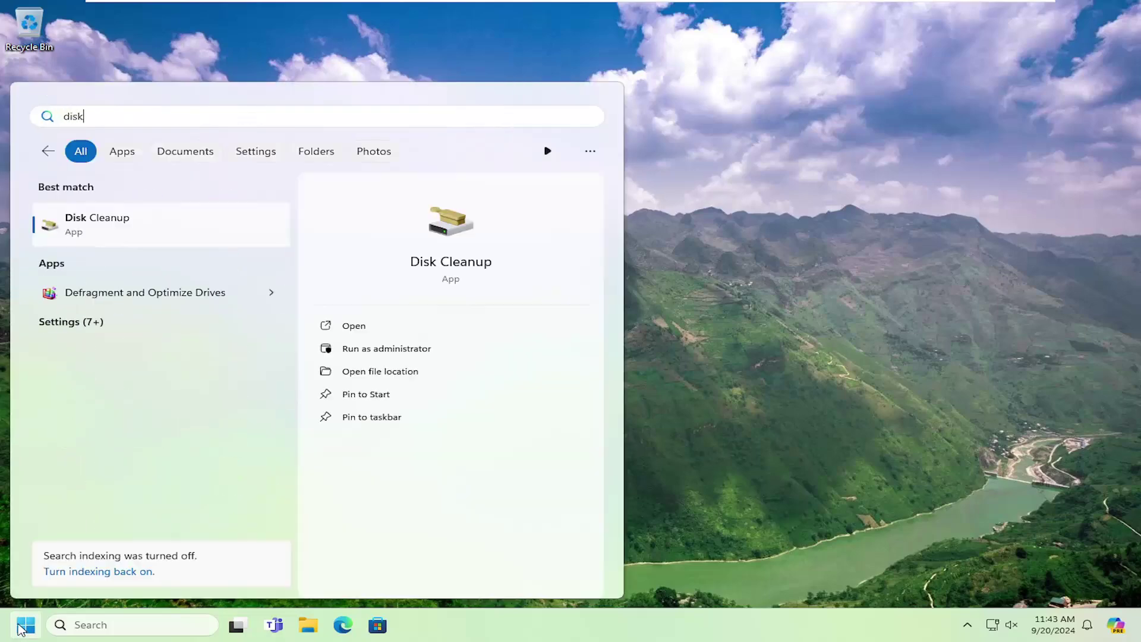
{"action": "type", "text": " cl"}
{"action": "key", "text": "Return"}
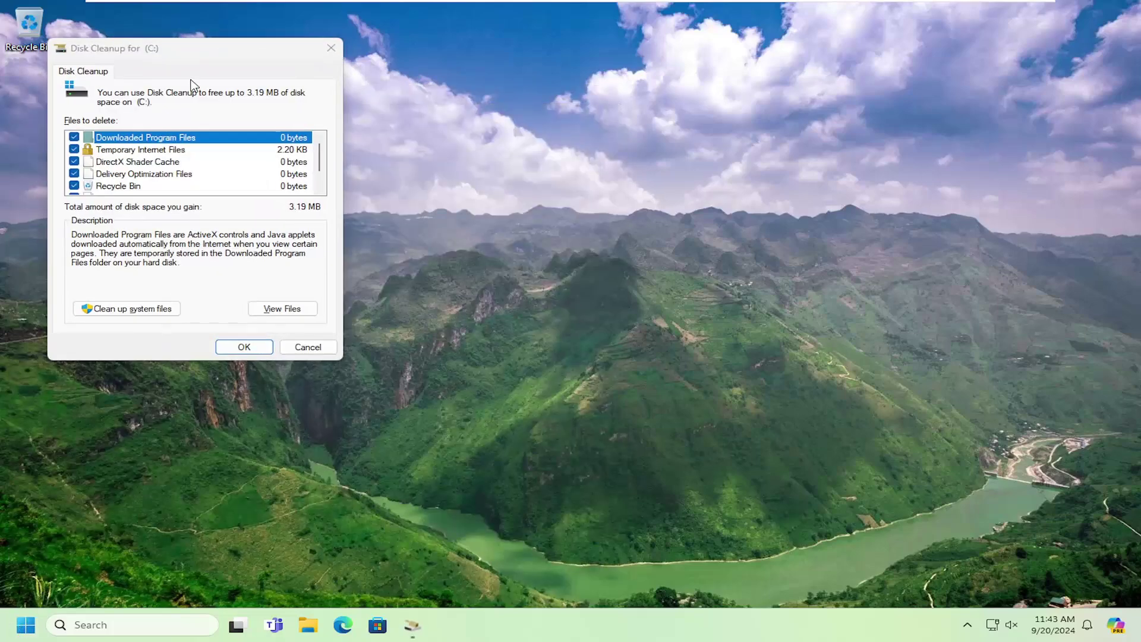
{"action": "left_click_drag", "start_coordinate": [212, 49], "coordinate": [578, 122]}
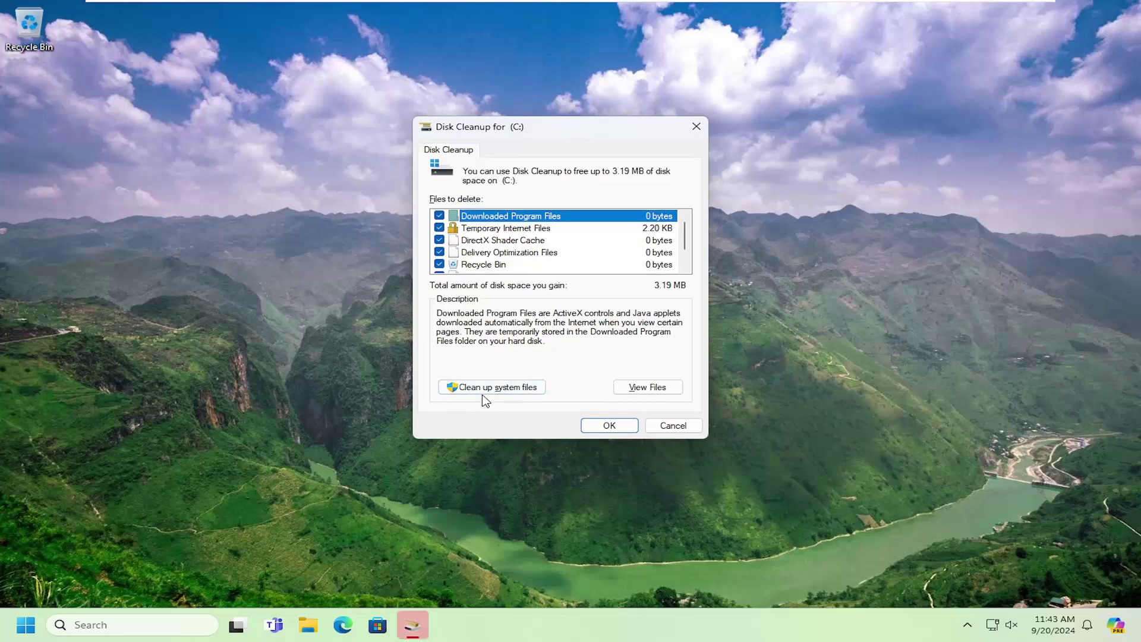
{"action": "left_click", "coordinate": [510, 390]}
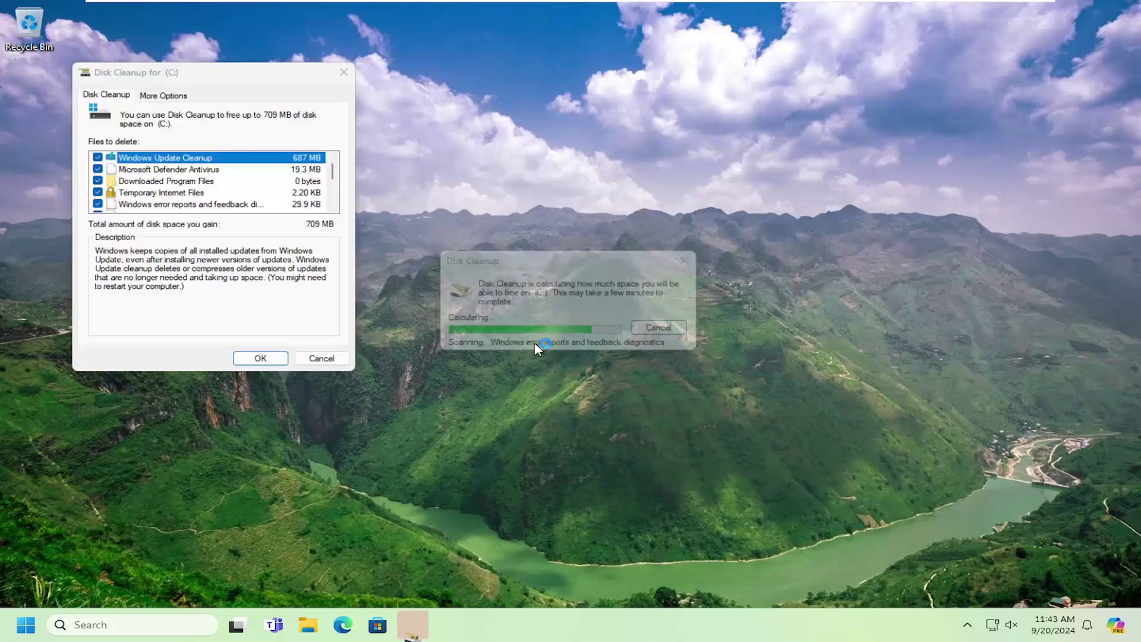
{"action": "left_click_drag", "start_coordinate": [270, 71], "coordinate": [604, 169]}
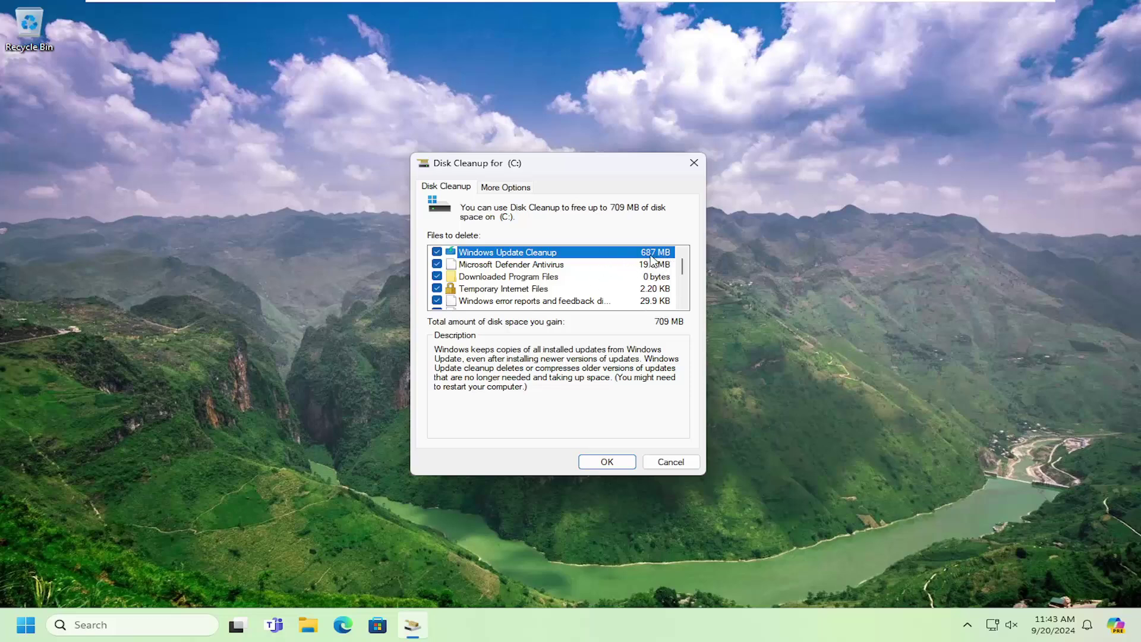
{"action": "scroll", "coordinate": [591, 281], "scroll_direction": "down", "scroll_amount": 1}
{"action": "scroll", "coordinate": [585, 274], "scroll_direction": "up", "scroll_amount": 1}
Permanently delete the 709 MB of Windows Update Cleanup and temporary files from C:.
{"action": "left_click", "coordinate": [606, 462]}
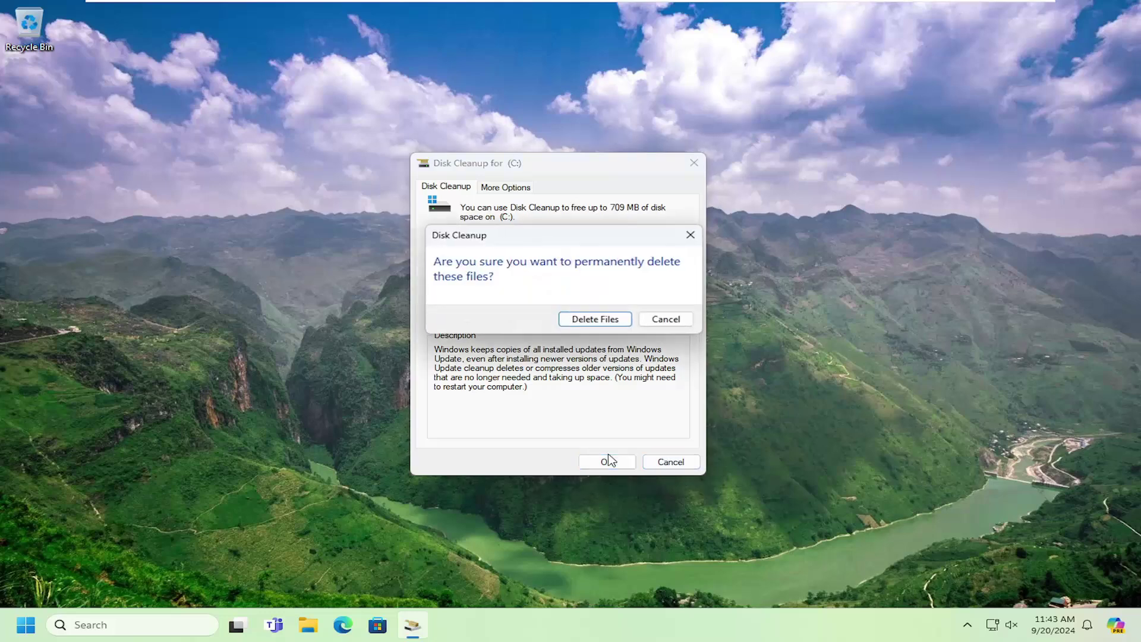
{"action": "left_click", "coordinate": [591, 319]}
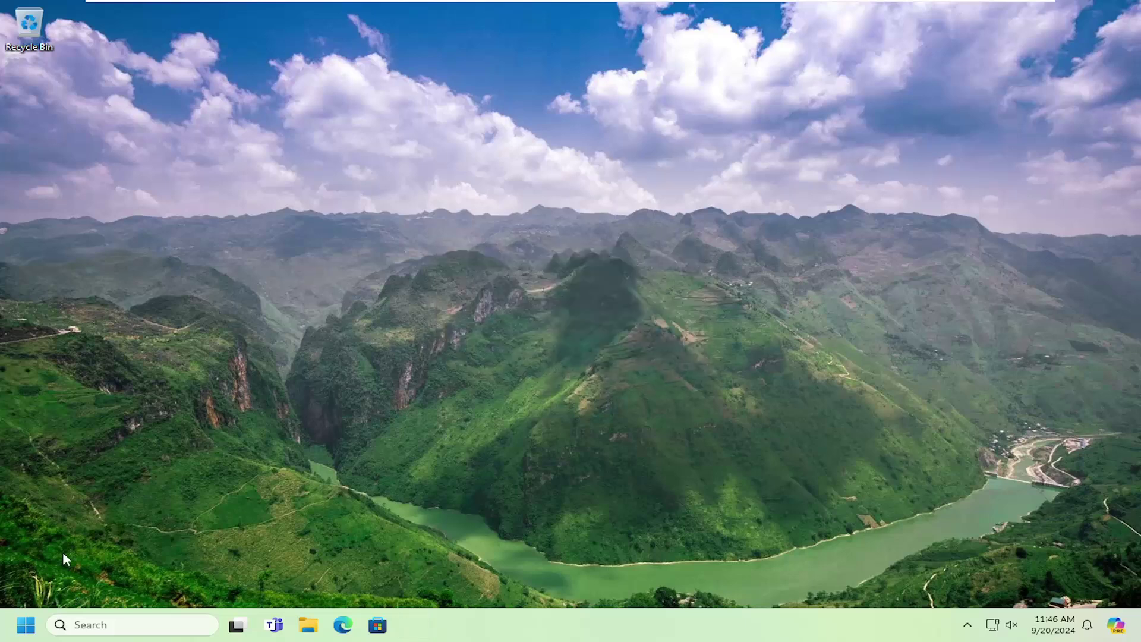
Open the Installed apps list in Settings through a 'programs' search.
{"action": "left_click", "coordinate": [24, 624]}
{"action": "type", "text": "programs"}
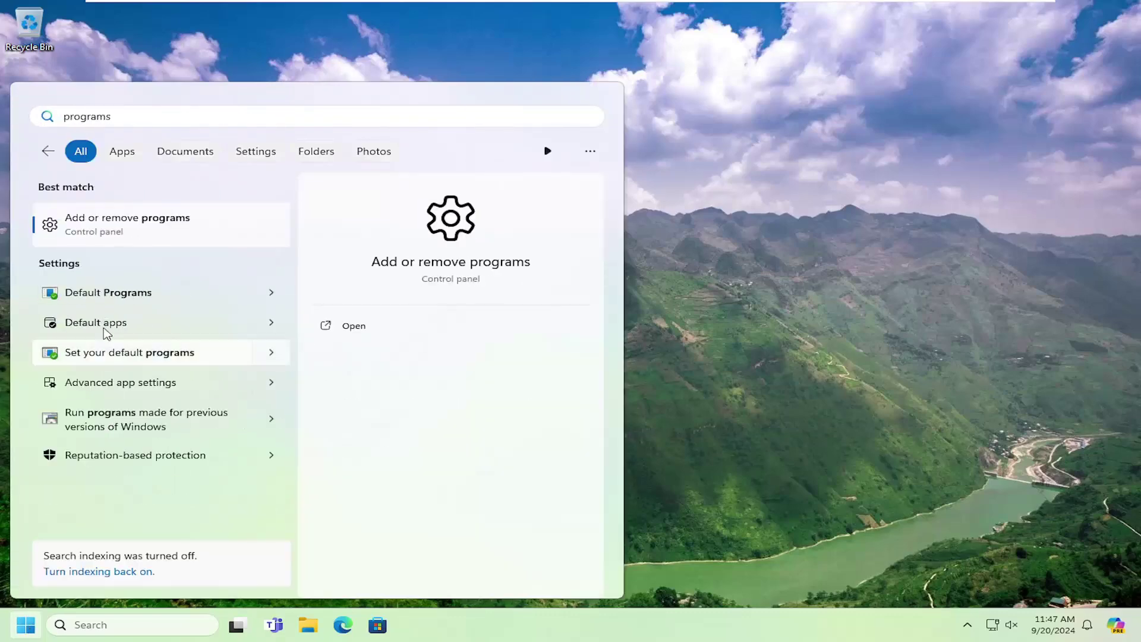
{"action": "left_click", "coordinate": [124, 223]}
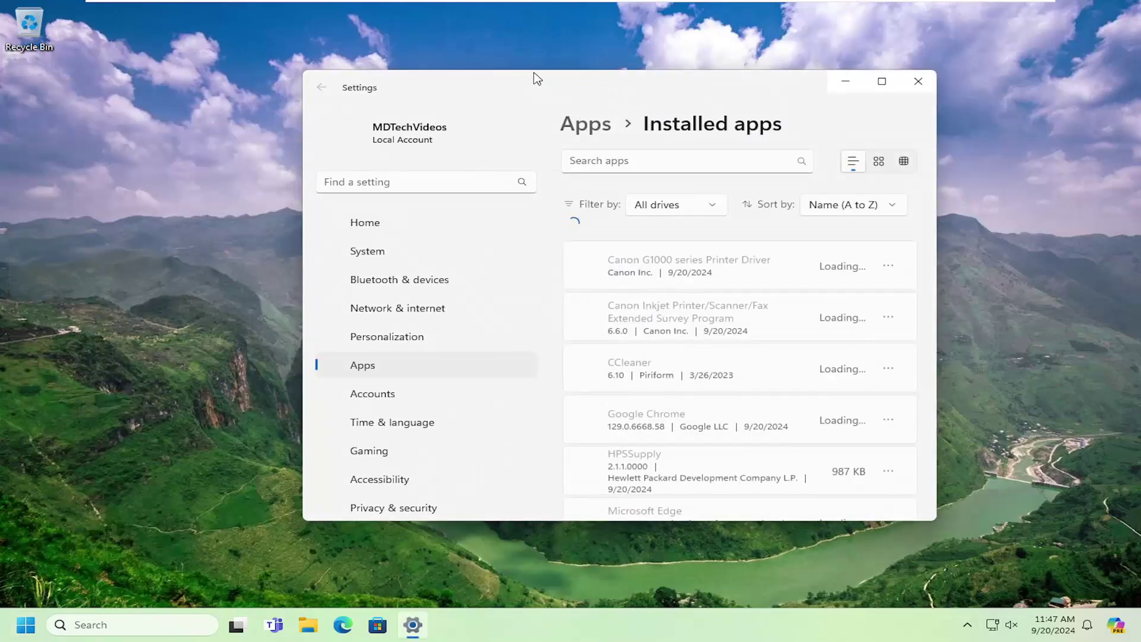
{"action": "left_click_drag", "start_coordinate": [536, 78], "coordinate": [489, 70]}
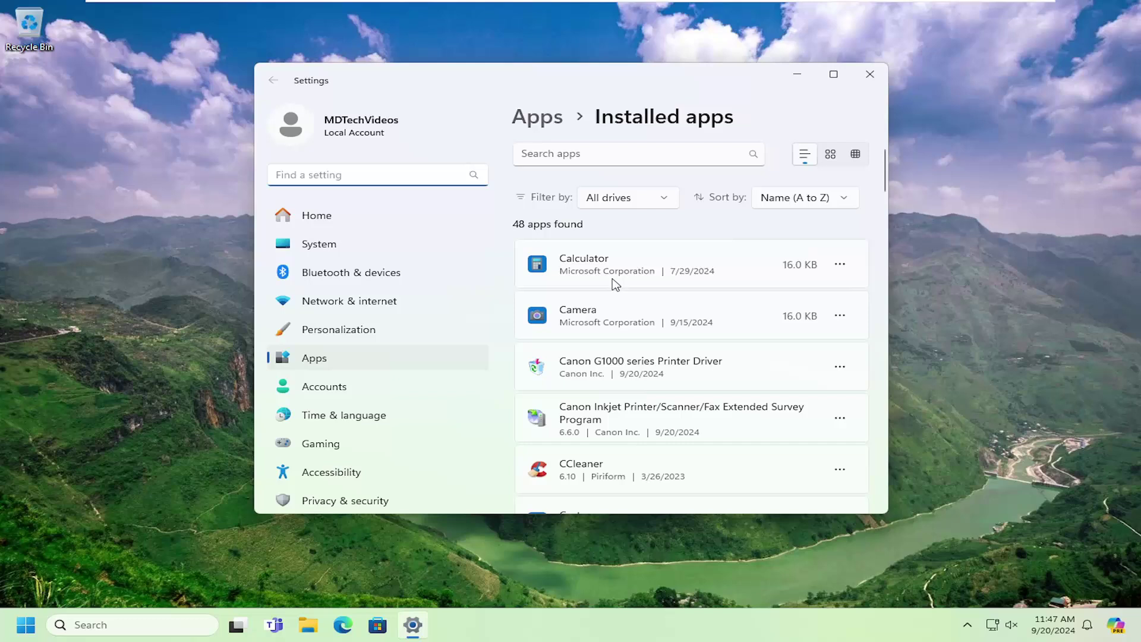
Keep all drives shown and sort installed apps by Size, large to small.
{"action": "left_click", "coordinate": [621, 202]}
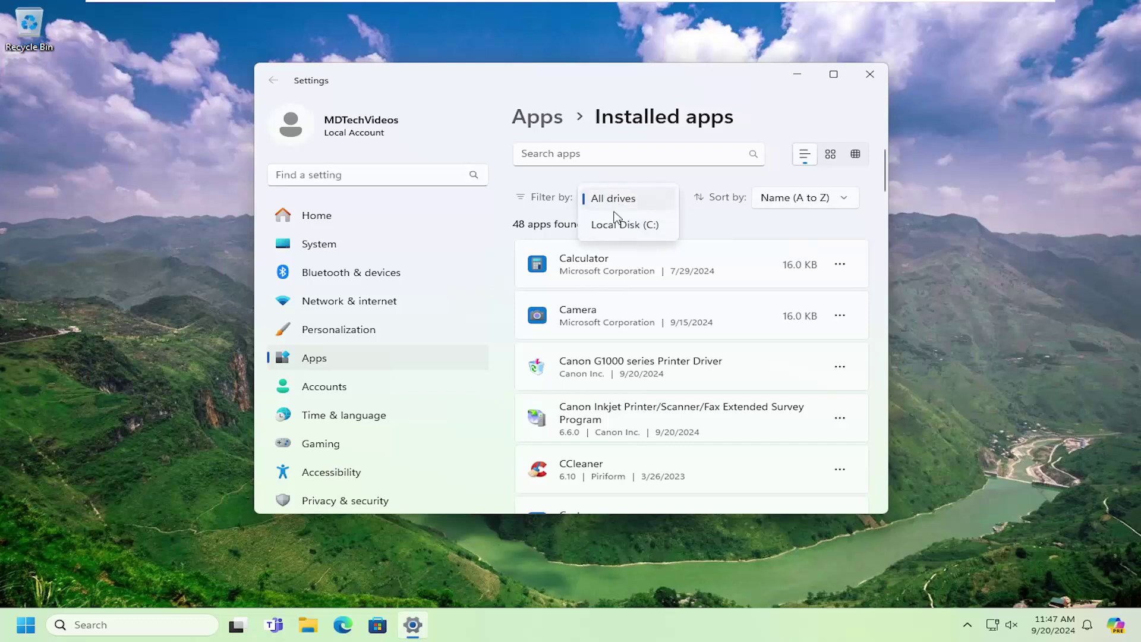
{"action": "left_click", "coordinate": [746, 222]}
{"action": "left_click", "coordinate": [804, 198]}
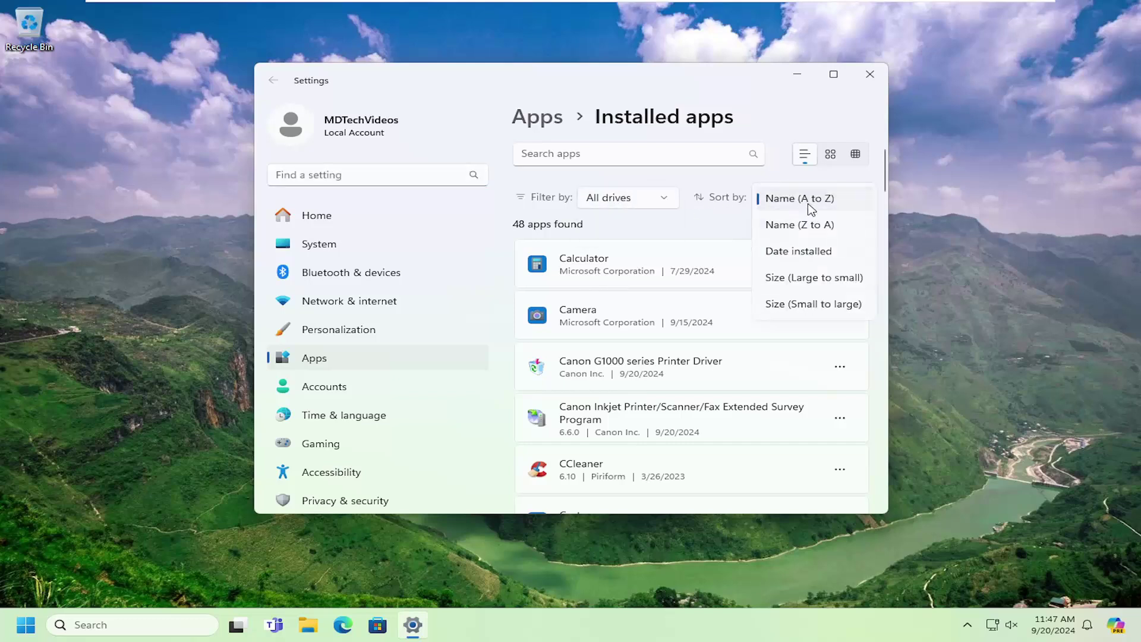
{"action": "left_click", "coordinate": [799, 281]}
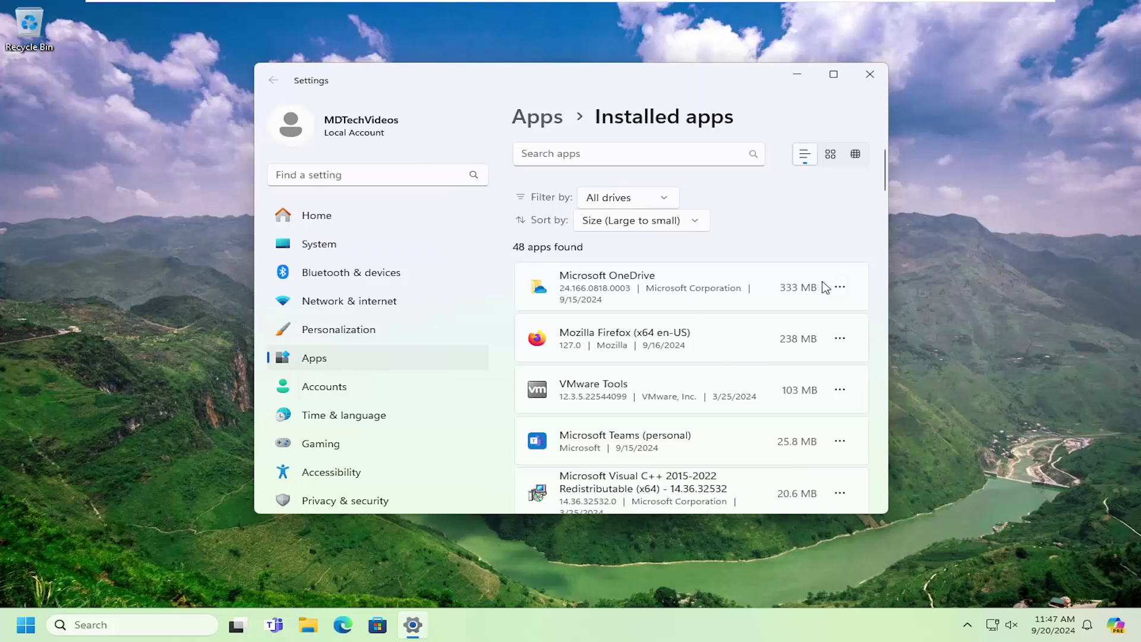
Uninstall Microsoft OneDrive (333 MB), approving the administrator prompt, leaving 47 apps.
{"action": "left_click", "coordinate": [839, 287]}
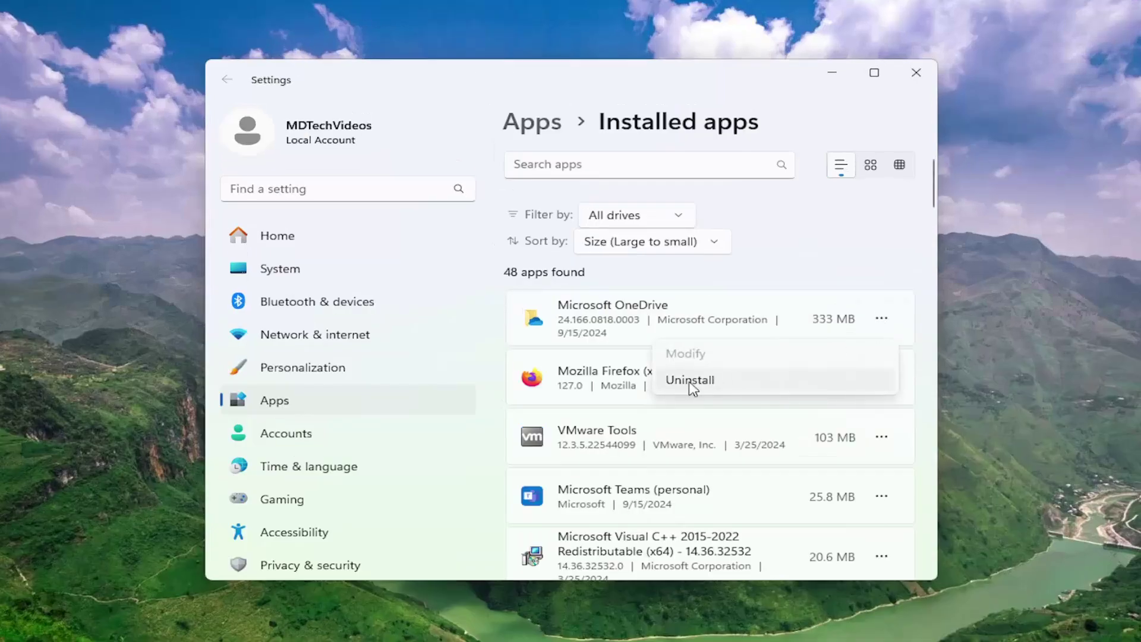
{"action": "left_click", "coordinate": [692, 380]}
{"action": "left_click", "coordinate": [837, 406]}
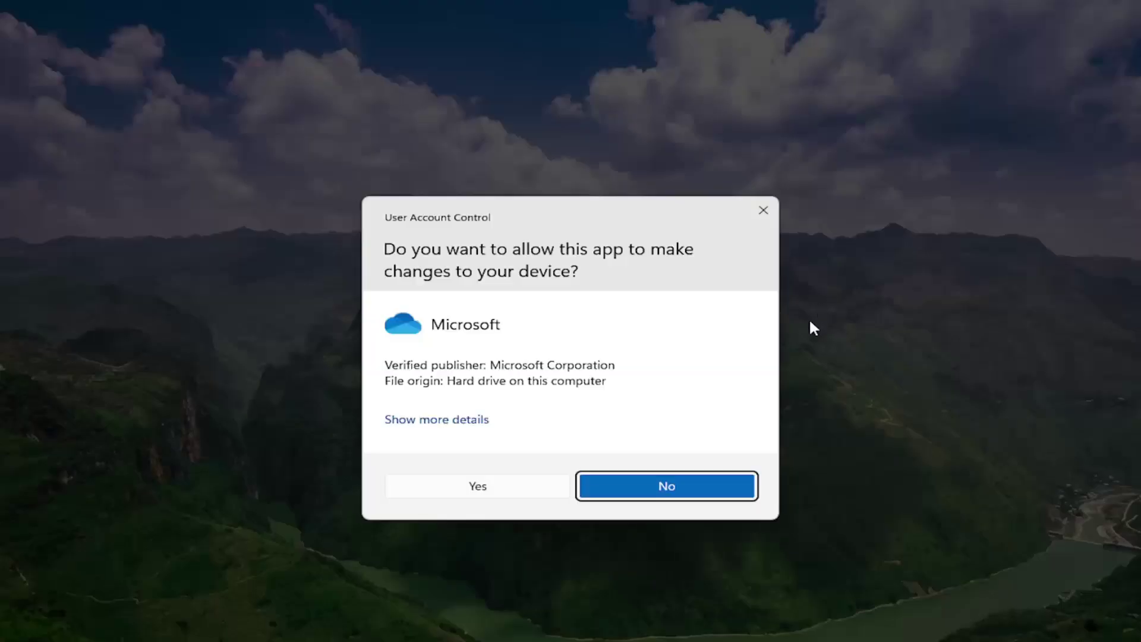
{"action": "left_click", "coordinate": [476, 486]}
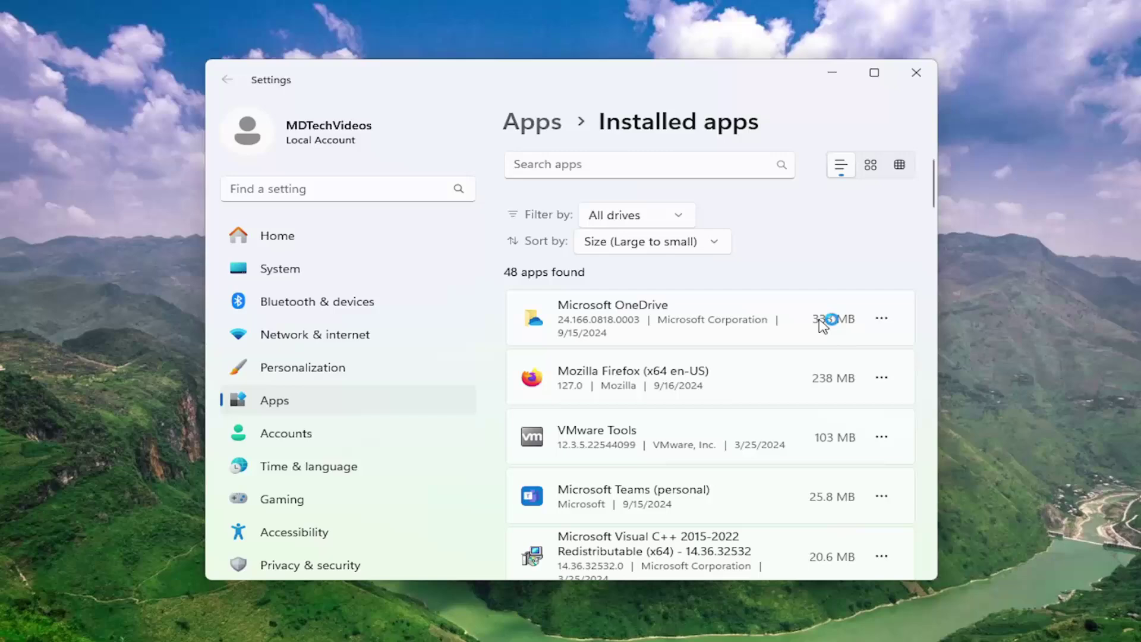
{"action": "scroll", "coordinate": [828, 326], "scroll_direction": "down", "scroll_amount": 8}
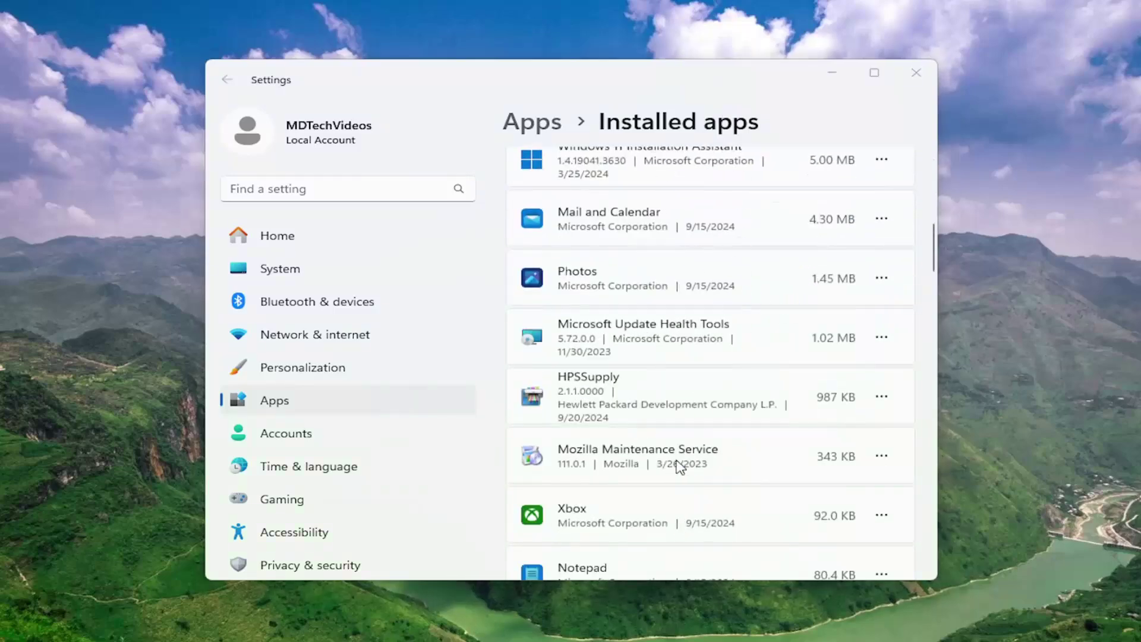
{"action": "scroll", "coordinate": [675, 364], "scroll_direction": "up", "scroll_amount": 10}
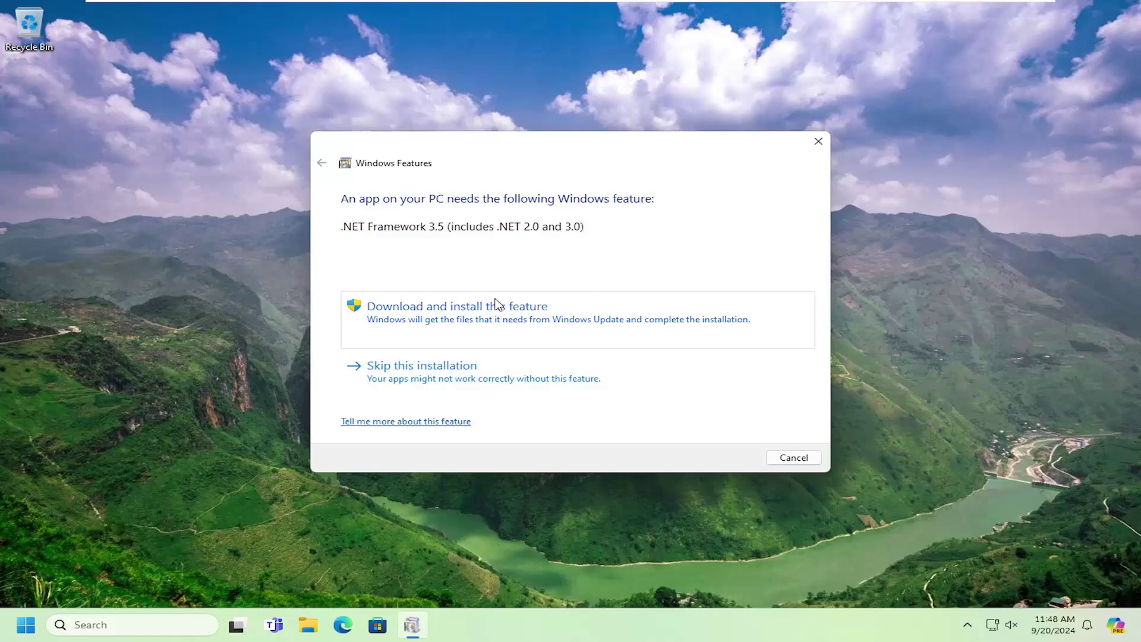
Skip installing .NET Framework 3.5 in the Windows Features prompt.
{"action": "left_click", "coordinate": [497, 389]}
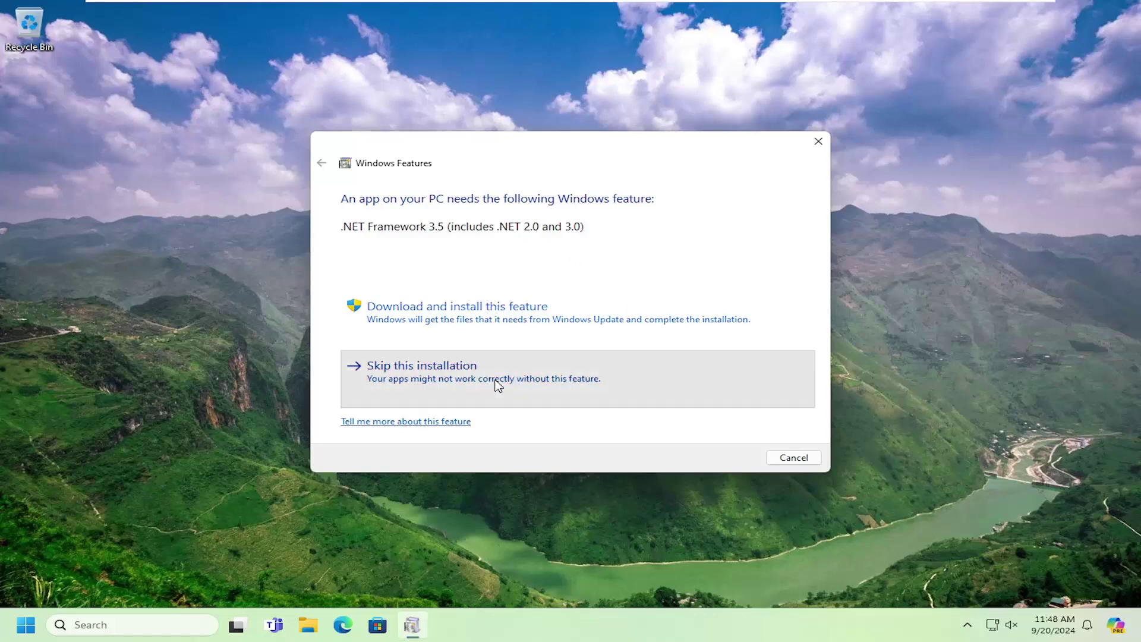